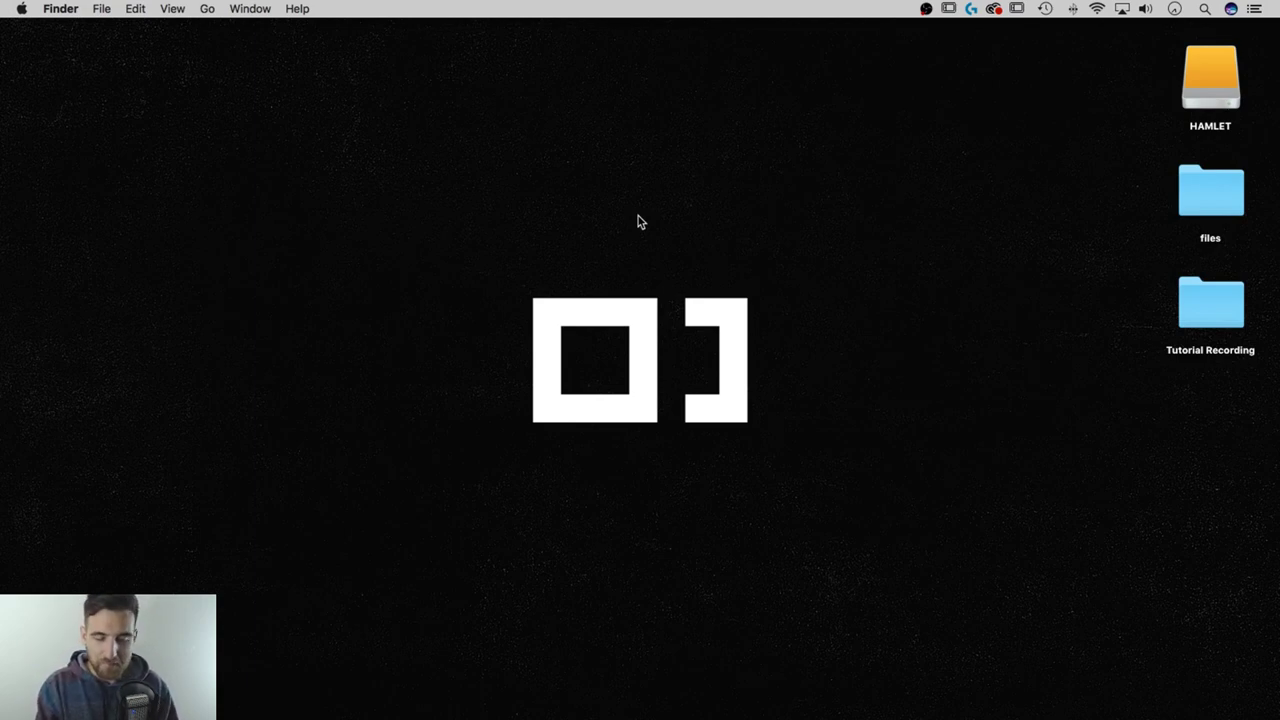
Open Spotlight and search for "syste".
key("super+space")
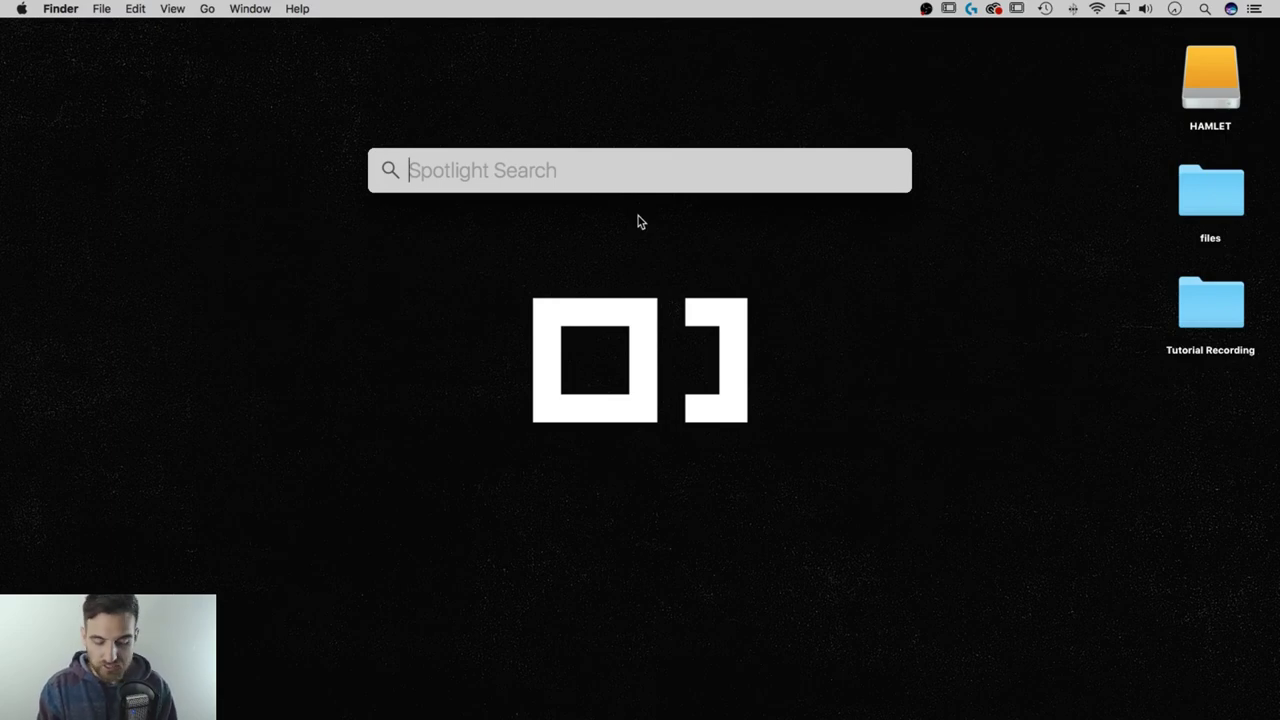
type("syste")
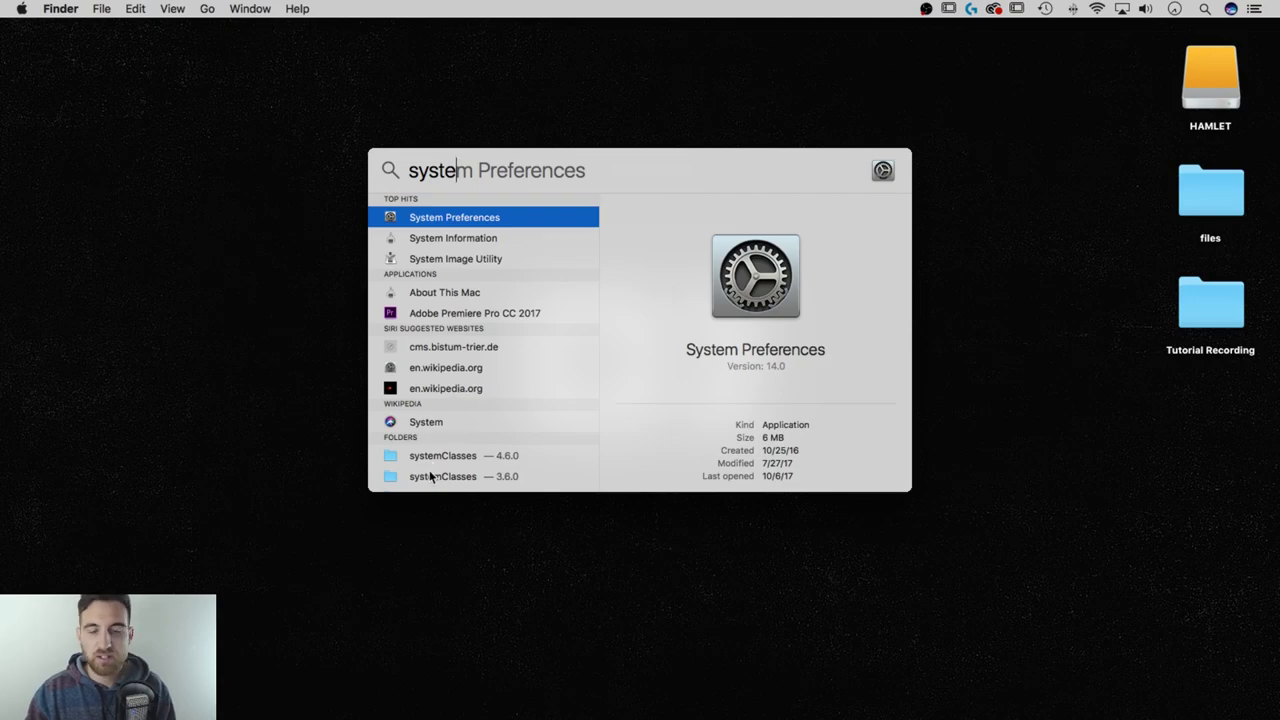
Launch Microsoft PowerPoint by searching Spotlight for "powe", and decline opening Microsoft AU Daemon.
key("super+a")
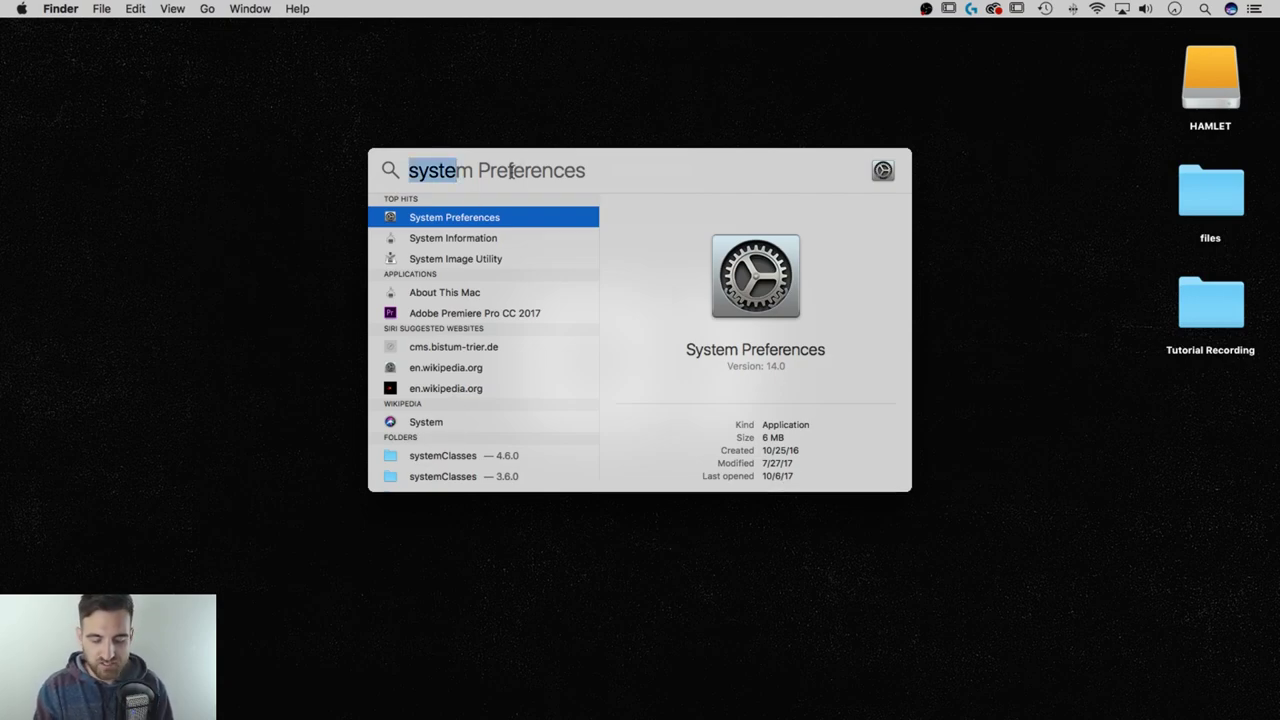
type("powe")
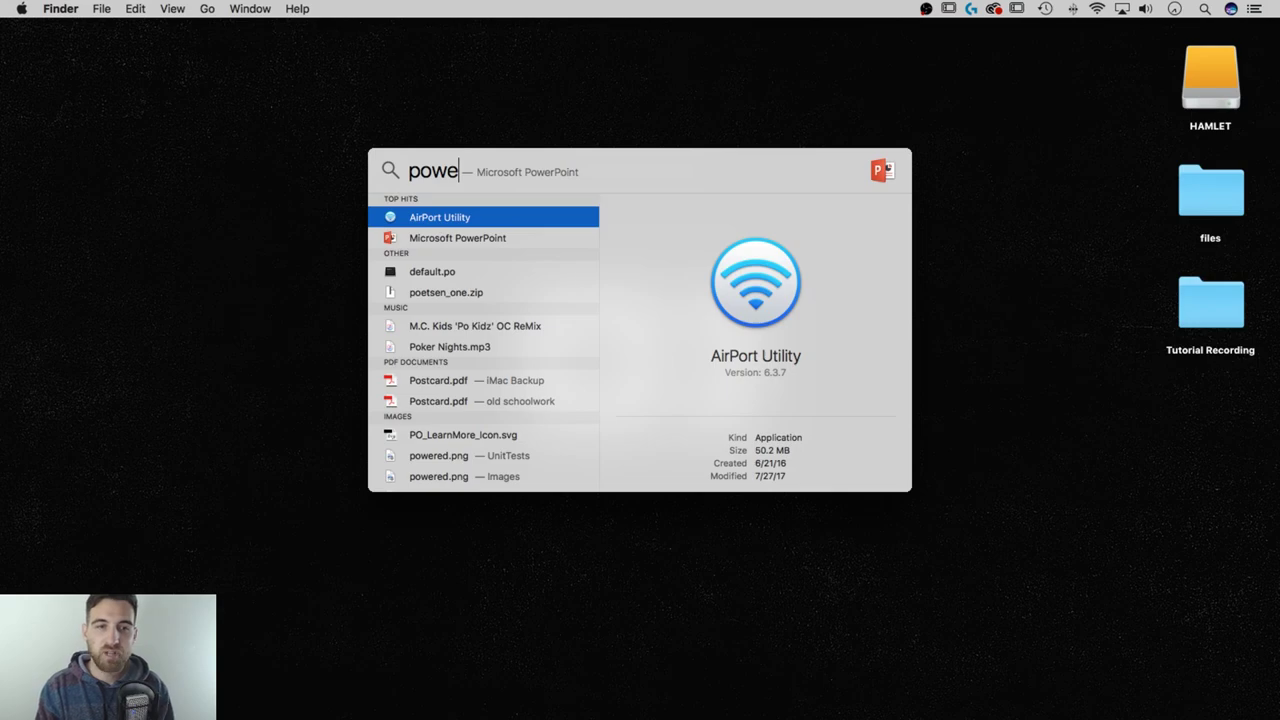
key("Return")
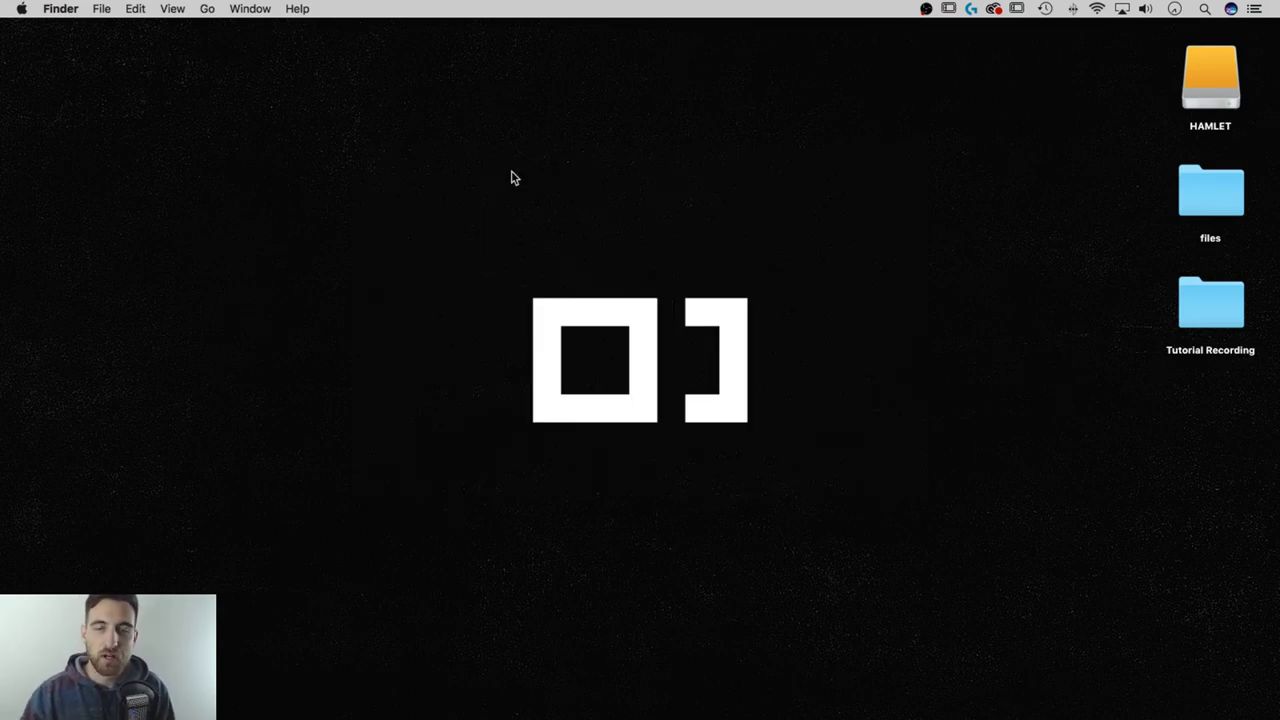
key("super+space")
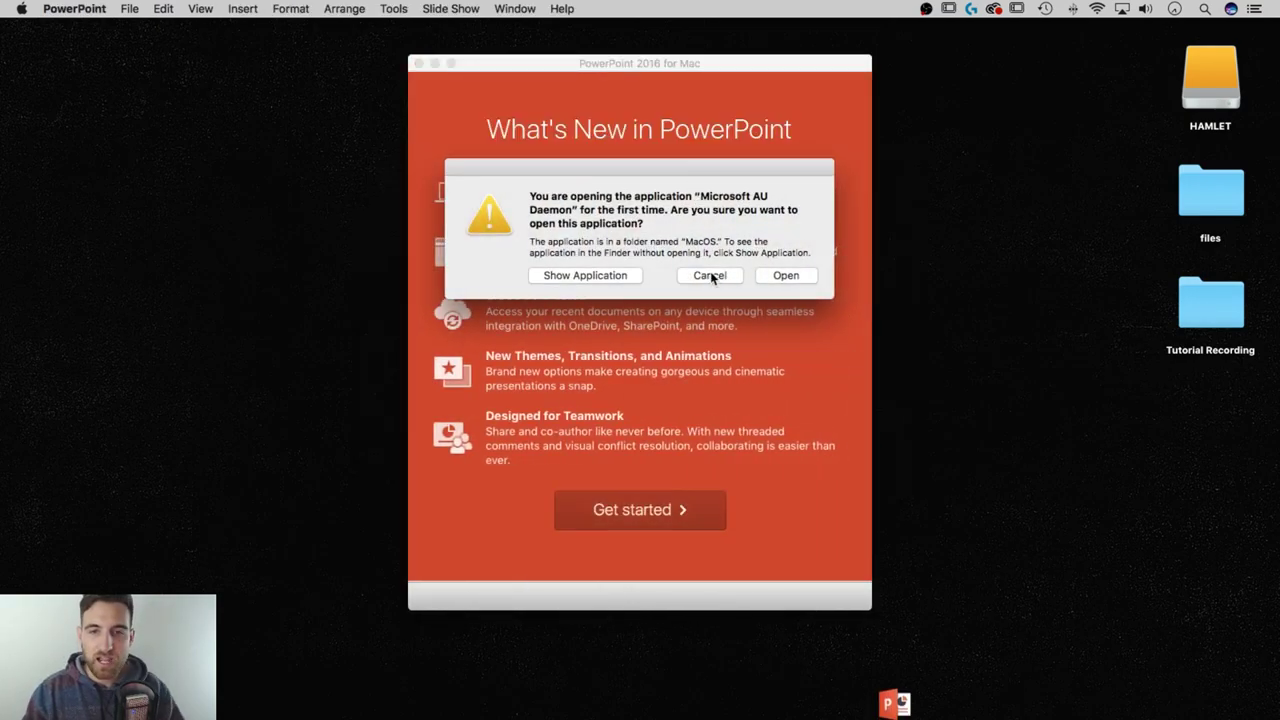
left_click(710, 273)
Search Spotlight for "prem" and for "tuto", and clear the search.
key("super+space")
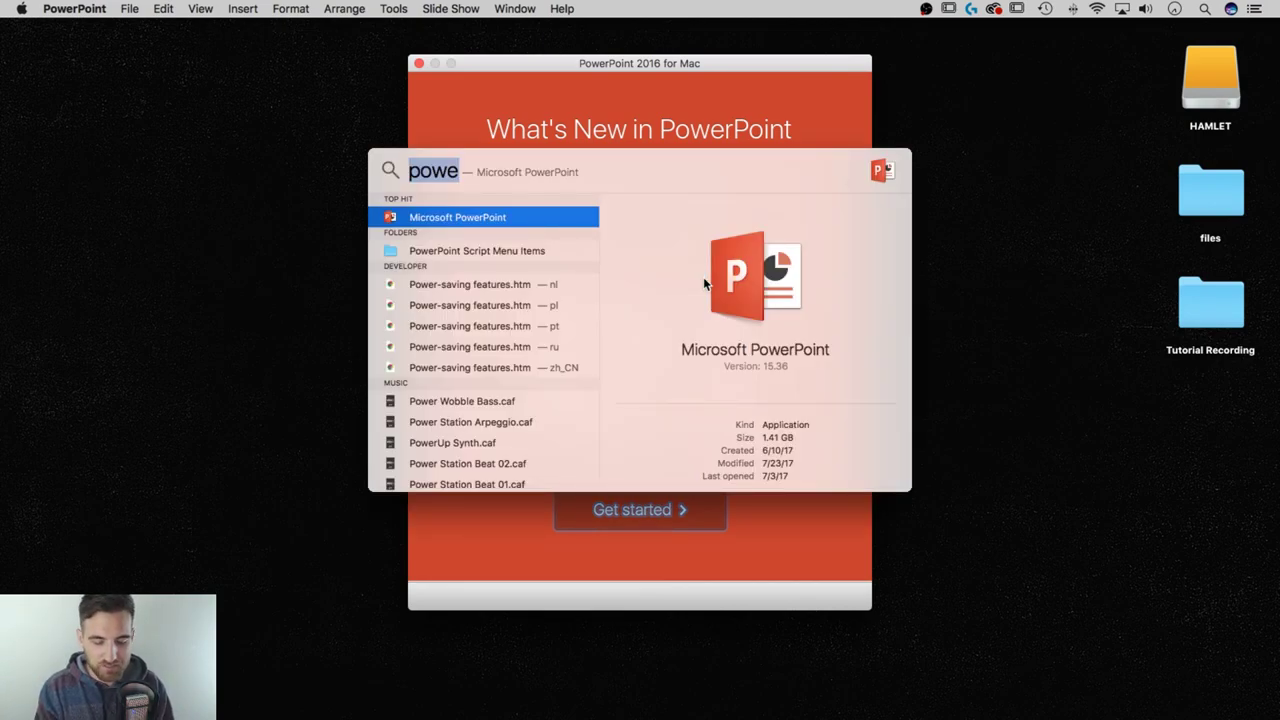
type("prem")
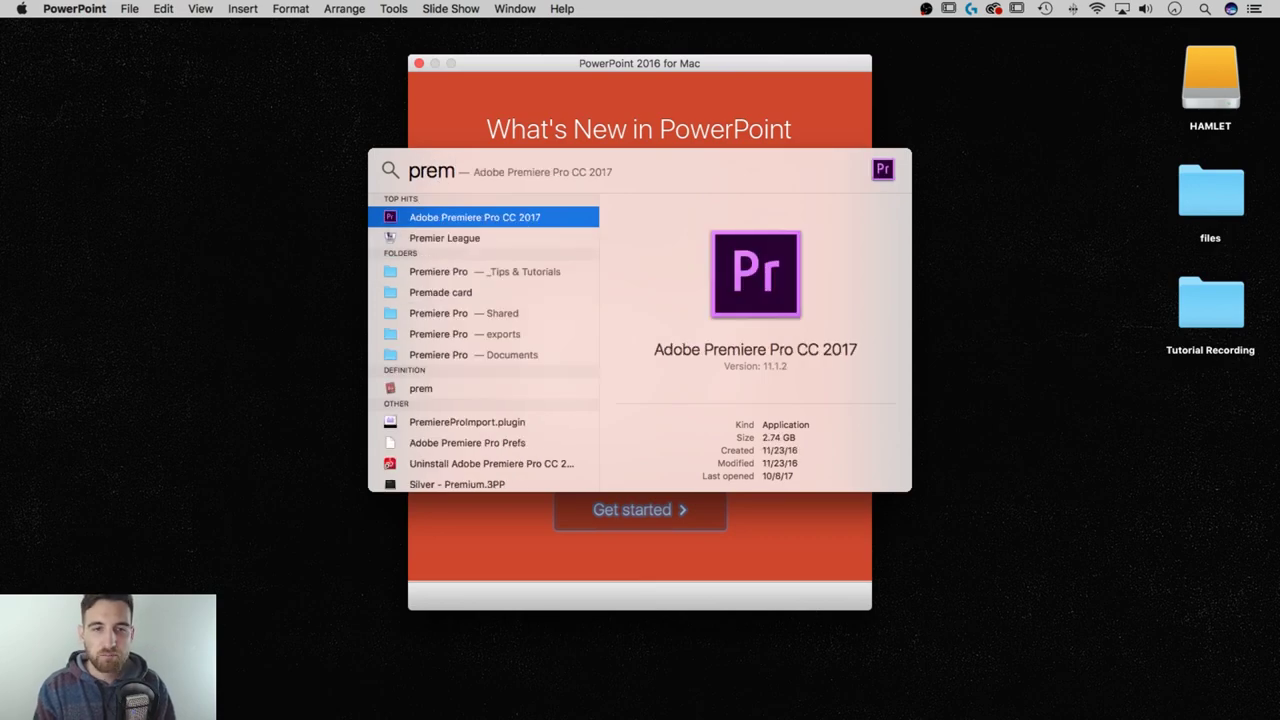
key("super+a")
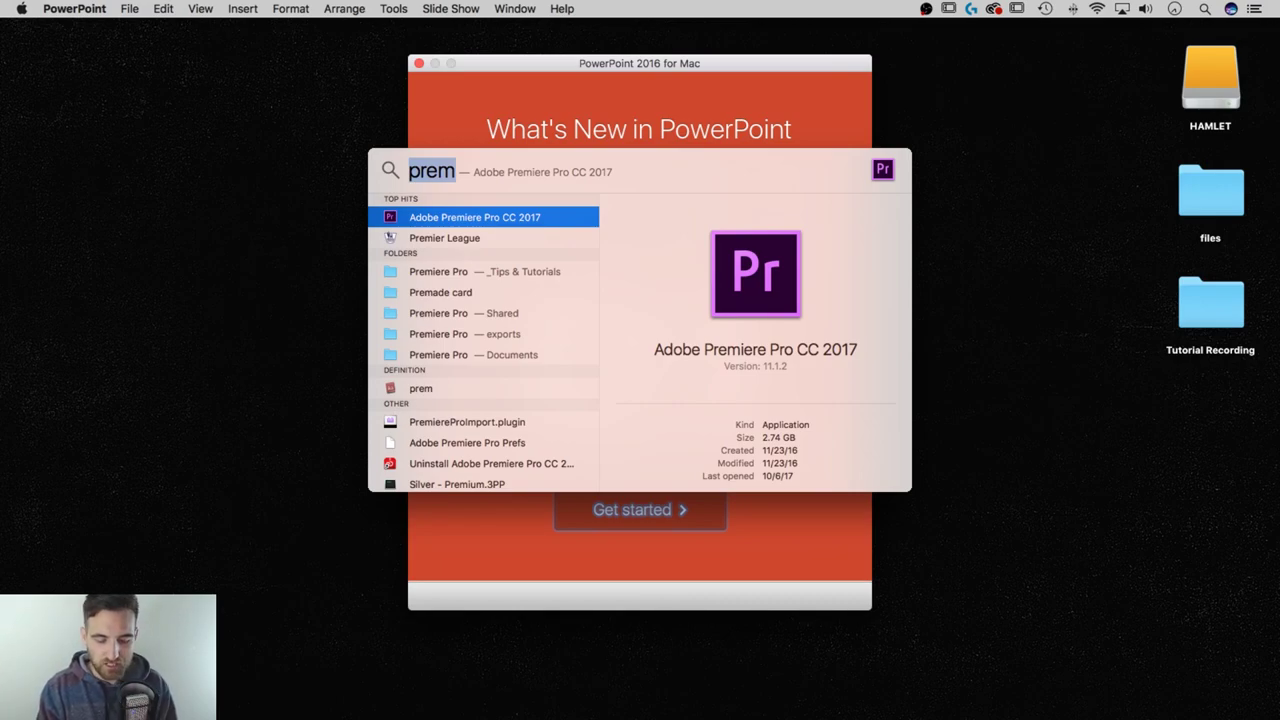
type("tuto")
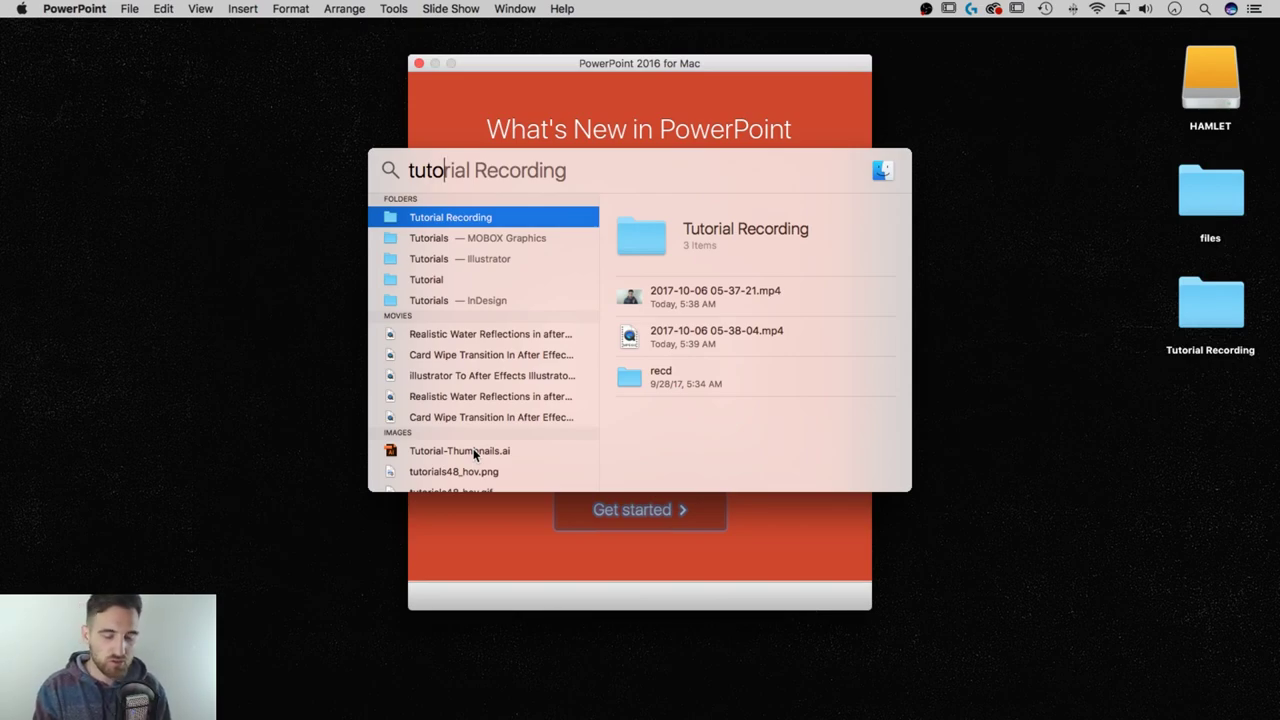
key("super+a")
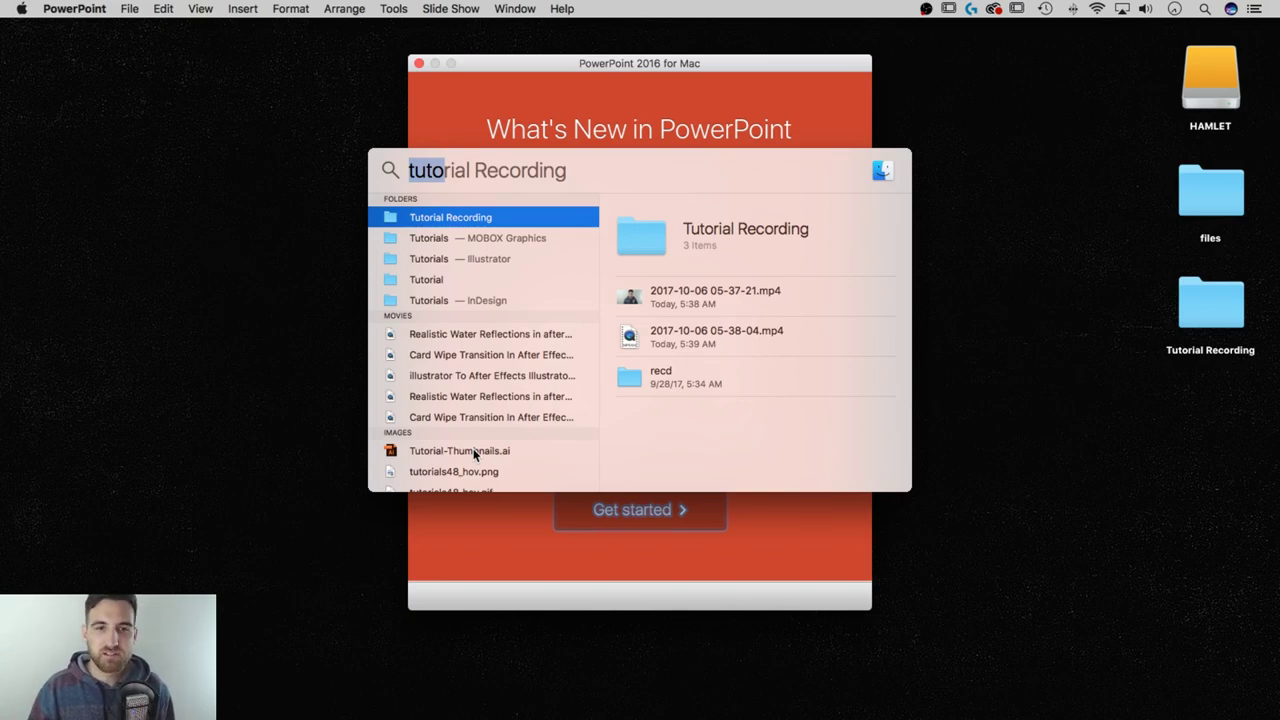
key("BackSpace")
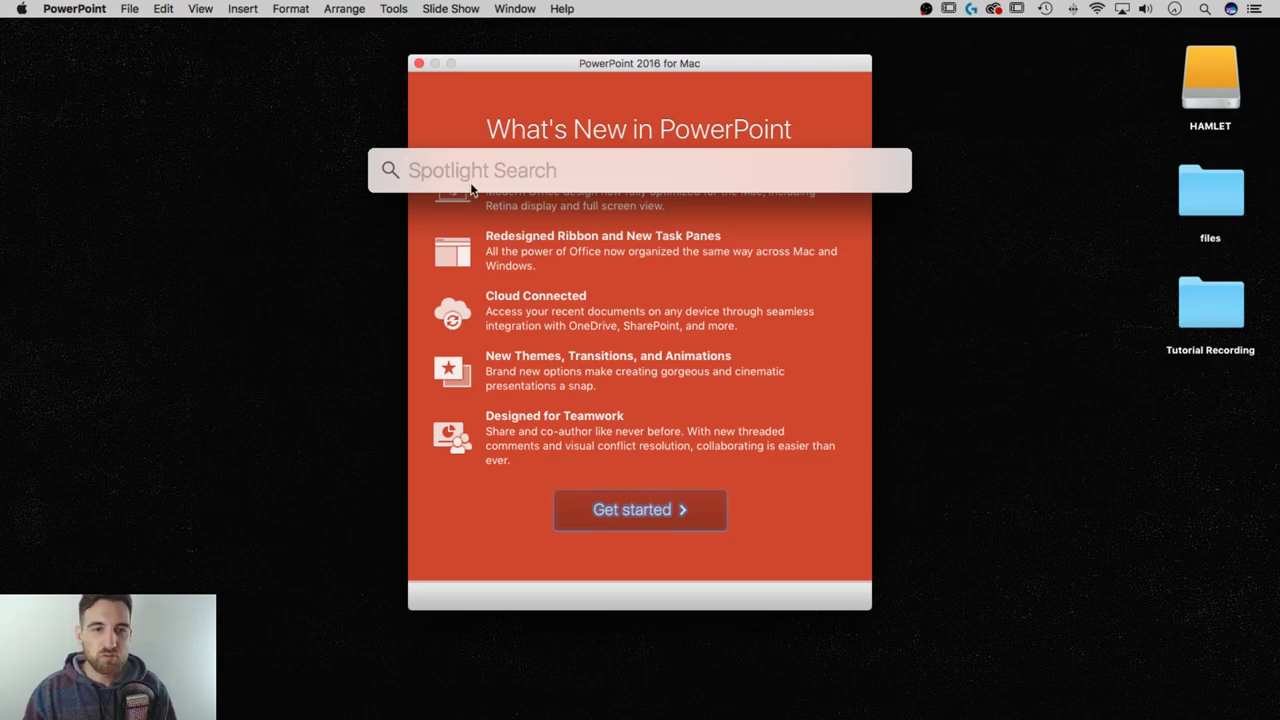
Dismiss Spotlight and close the PowerPoint welcome window.
key("Escape")
left_click(419, 63)
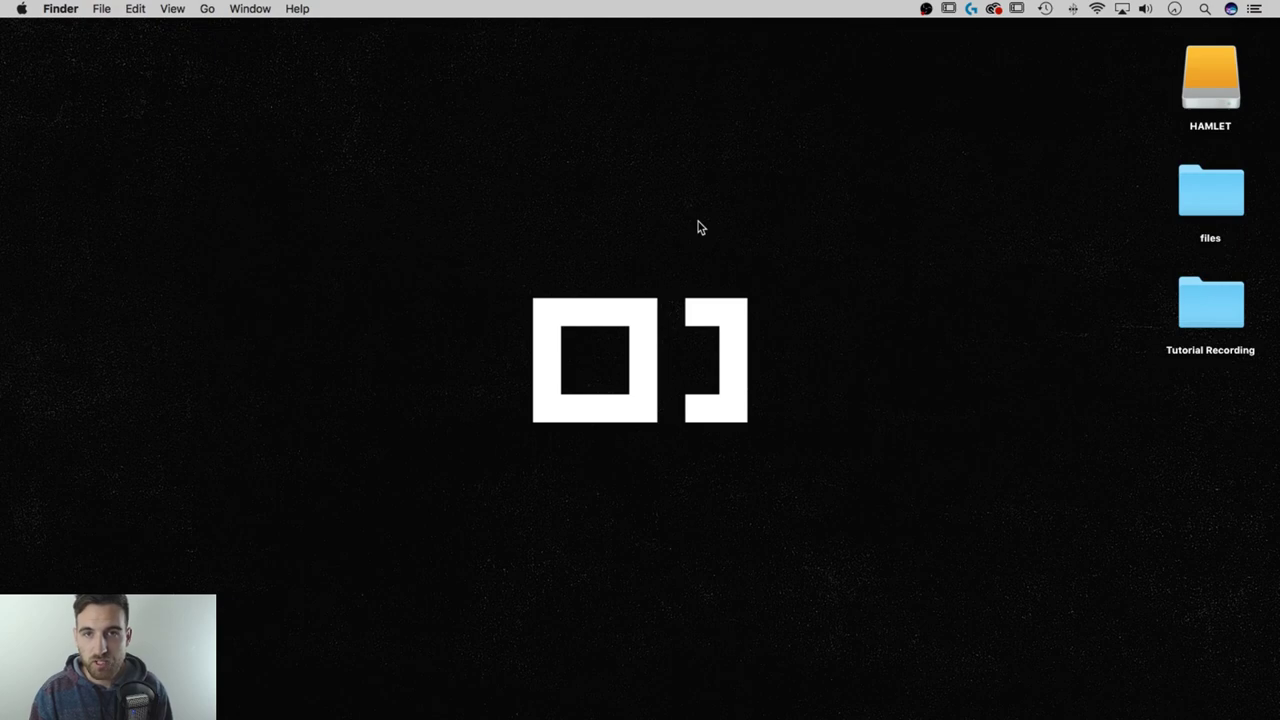
Invoke Siri with its keyboard shortcut and close its window.
key("super+space")
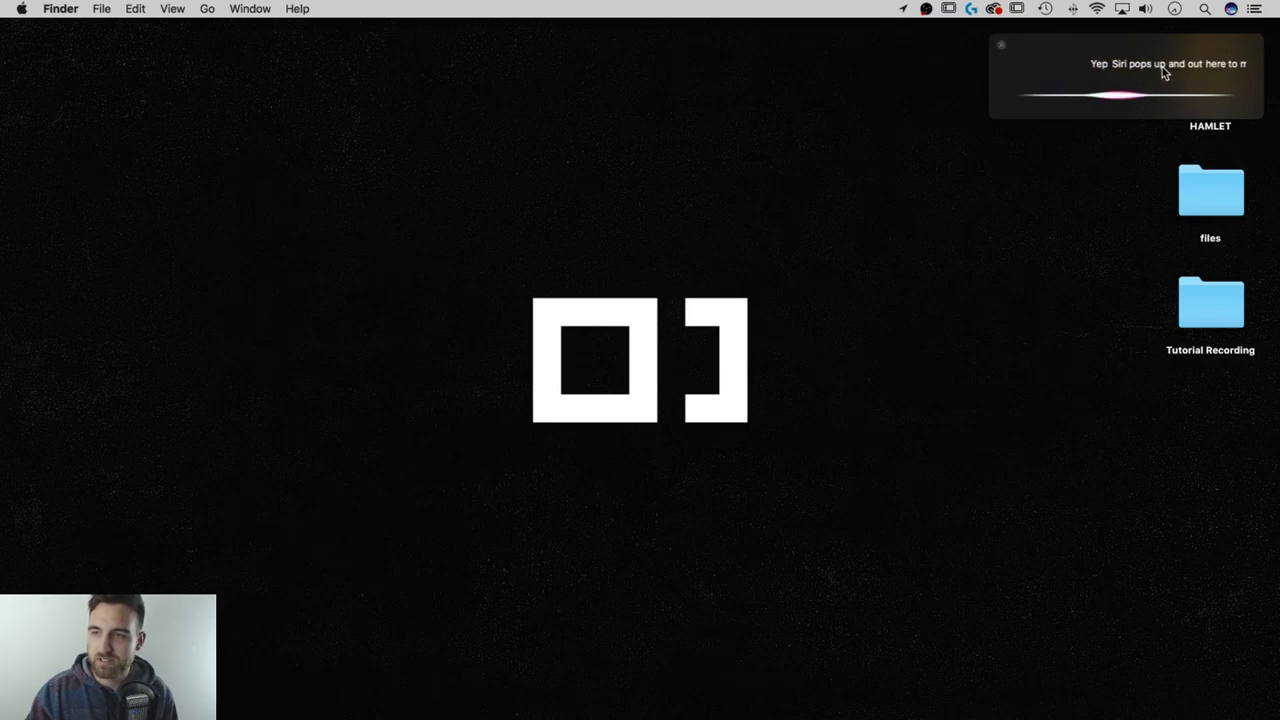
left_click(1001, 46)
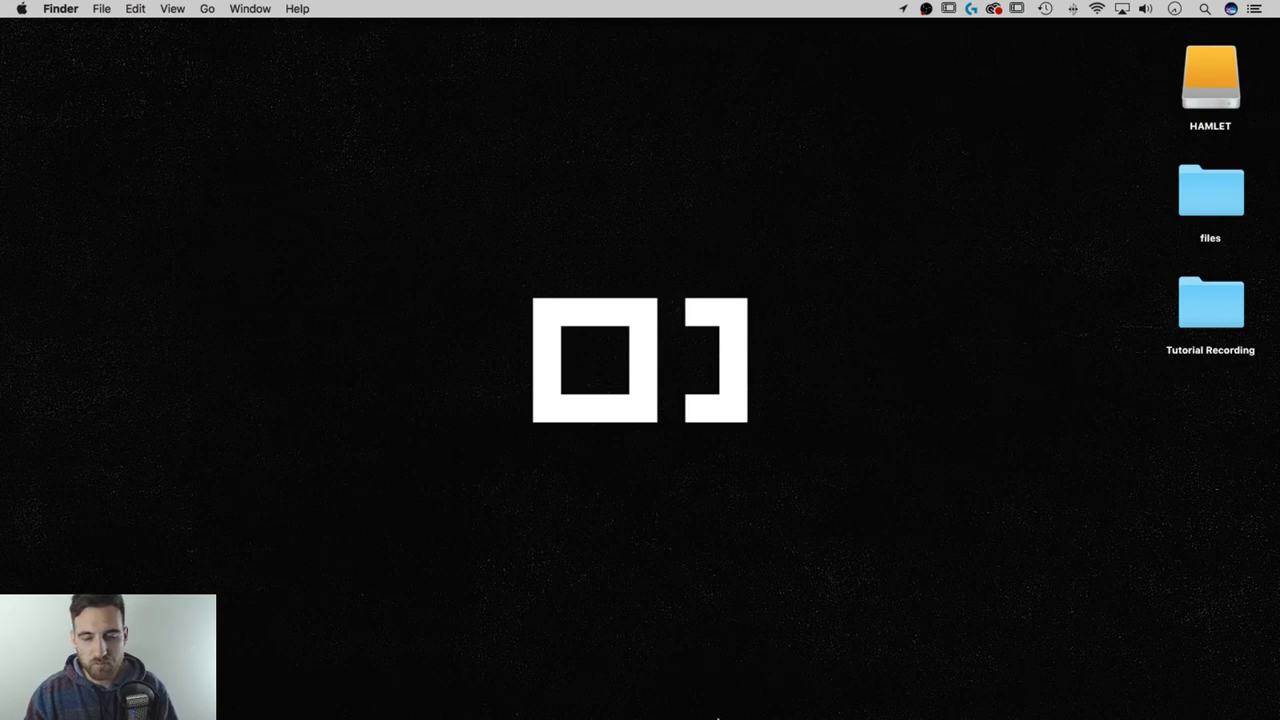
key("super+space")
type("sy")
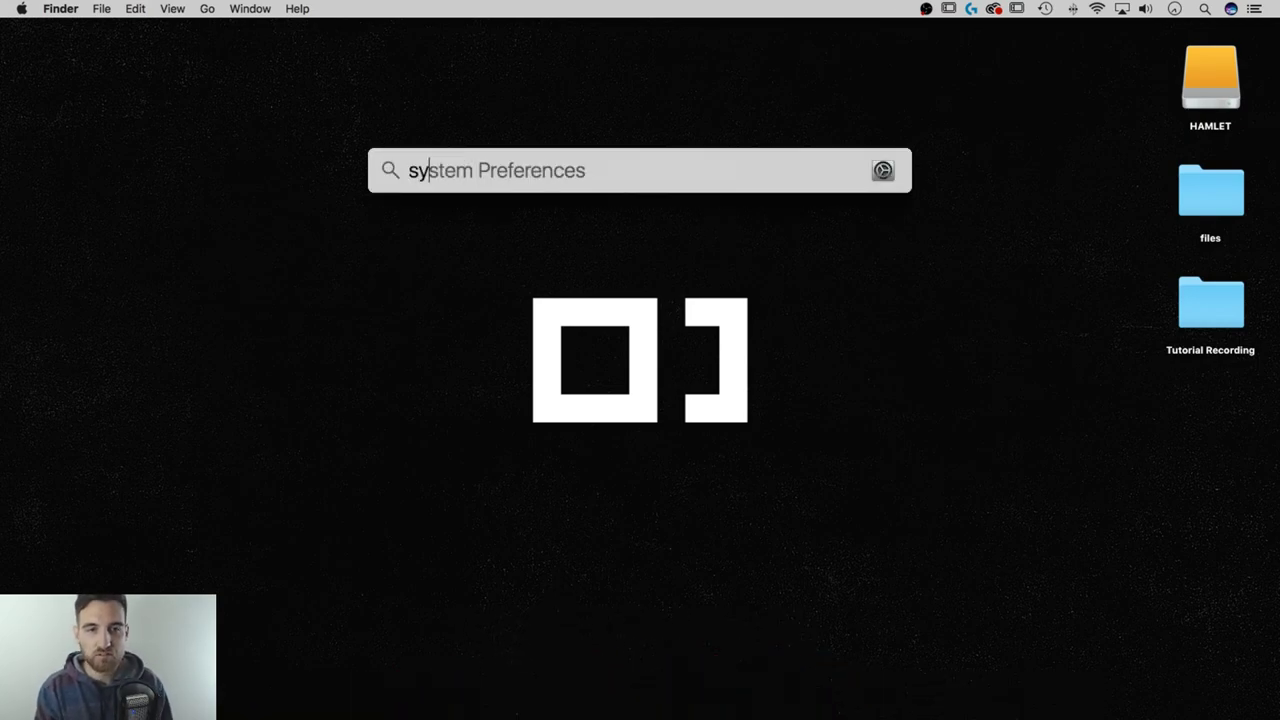
key("Escape")
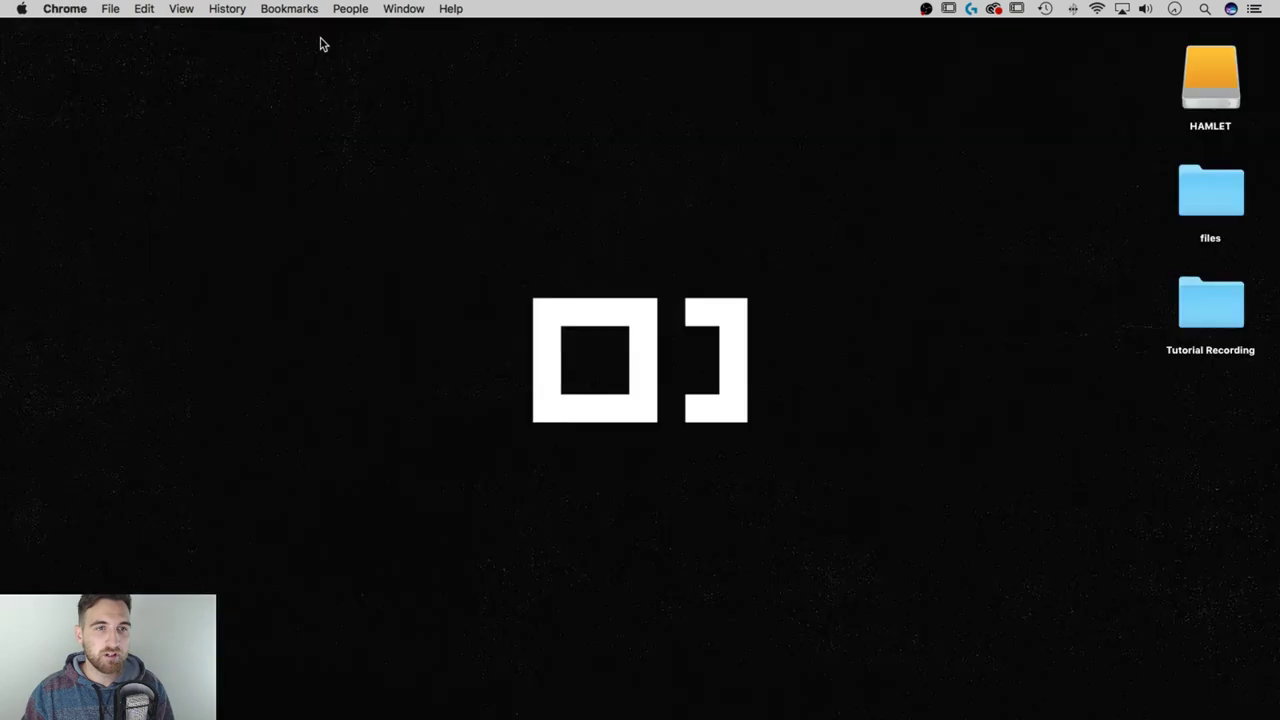
Open System Preferences by searching Spotlight for "syste", and move its window toward the middle of the desktop.
left_click(554, 197)
key("super+space")
type("syste")
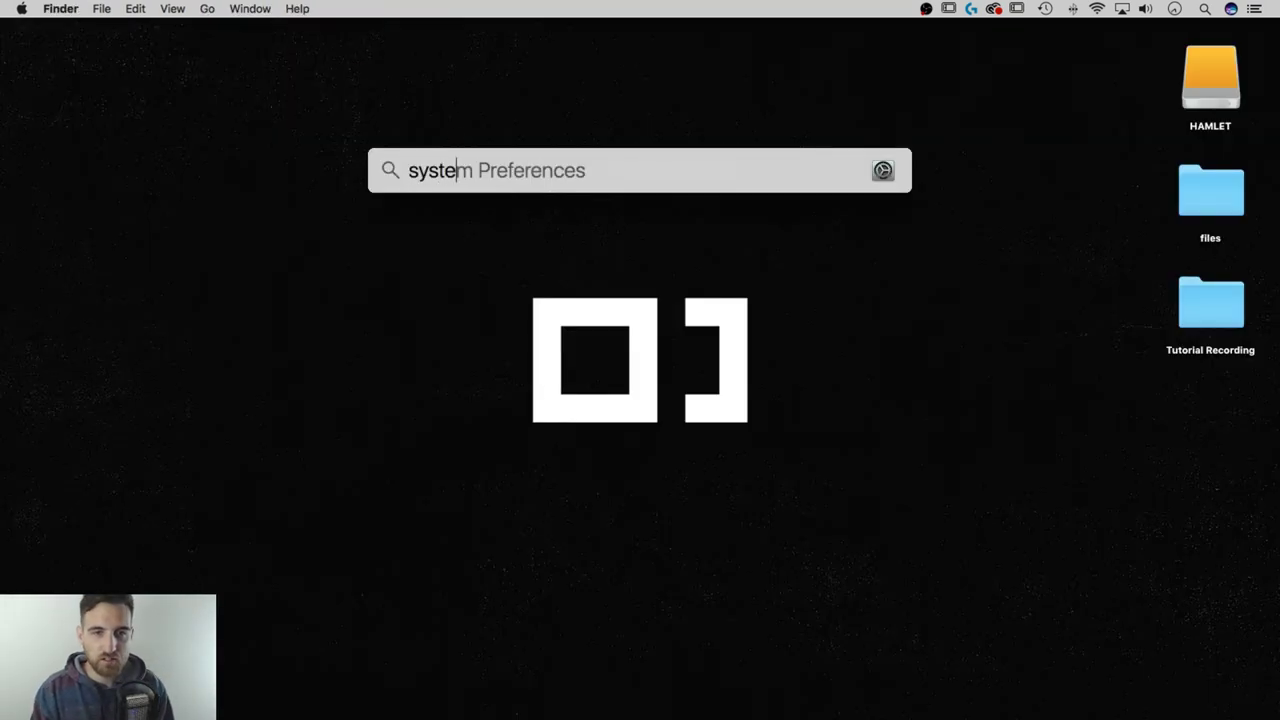
key("Return")
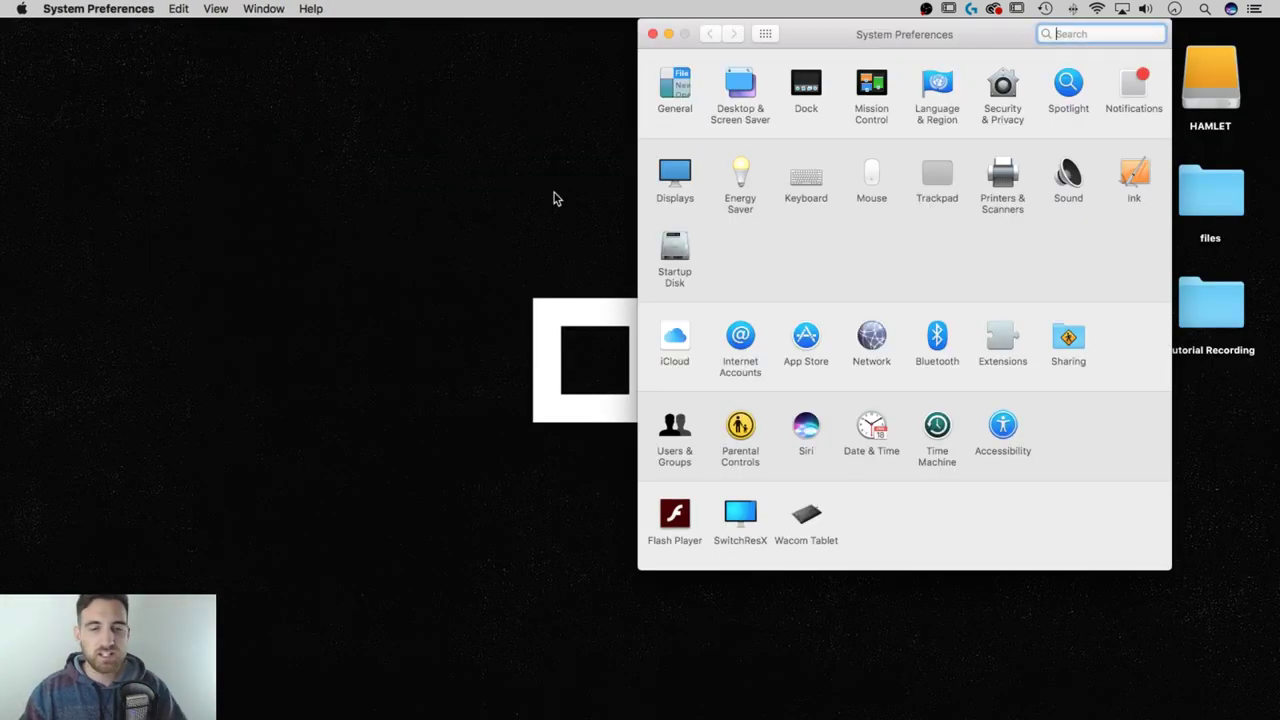
left_click_drag(871, 34, 552, 46)
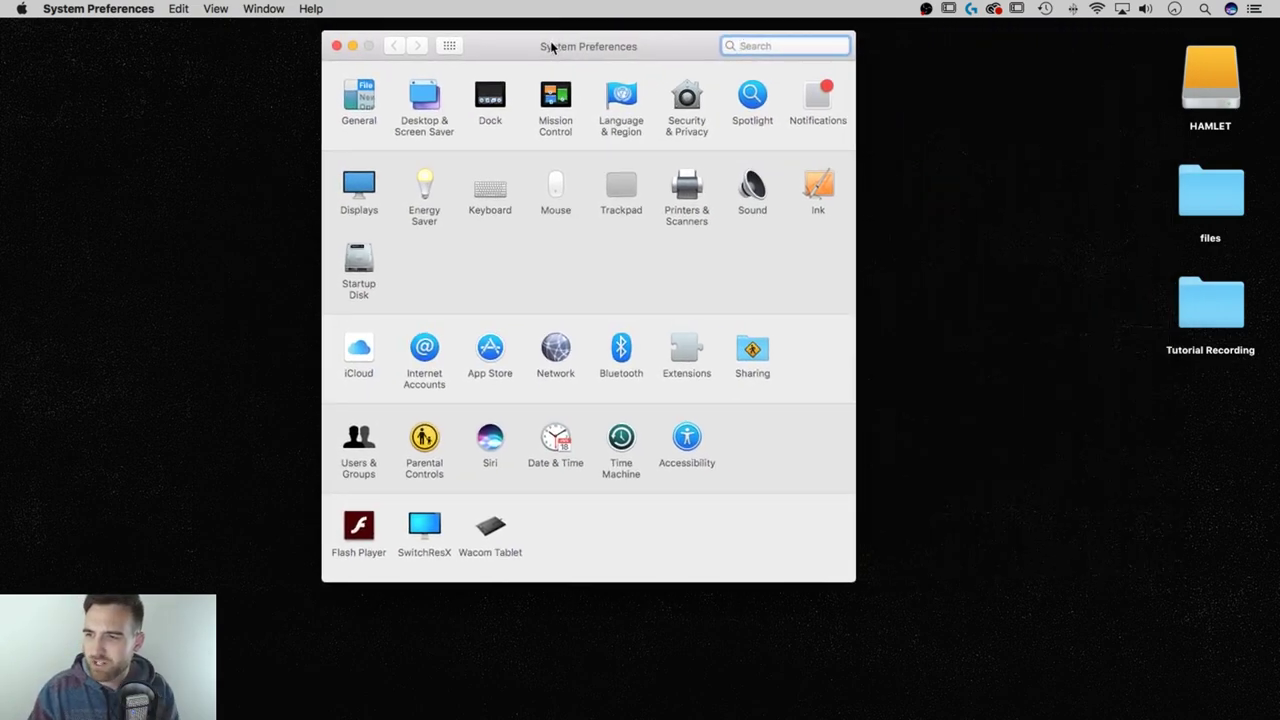
left_click_drag(551, 47, 529, 61)
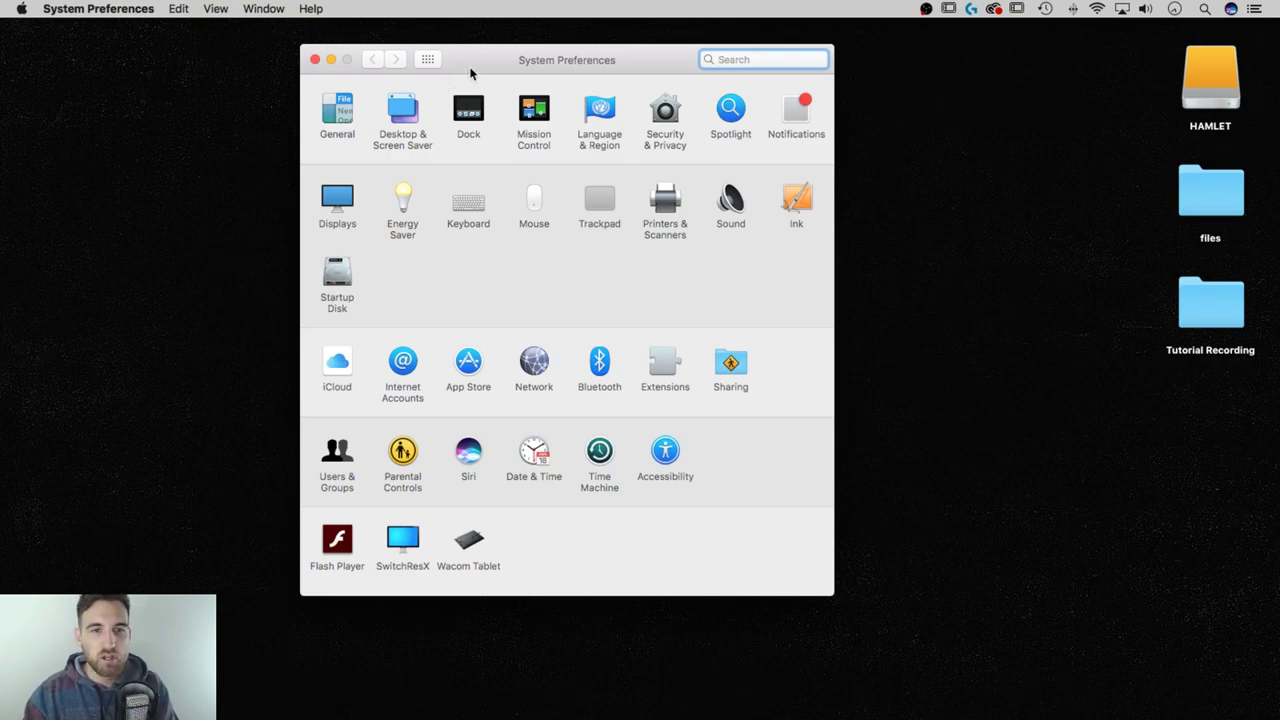
Show the Spotlight keyboard shortcuts in the Keyboard preferences.
left_click(467, 206)
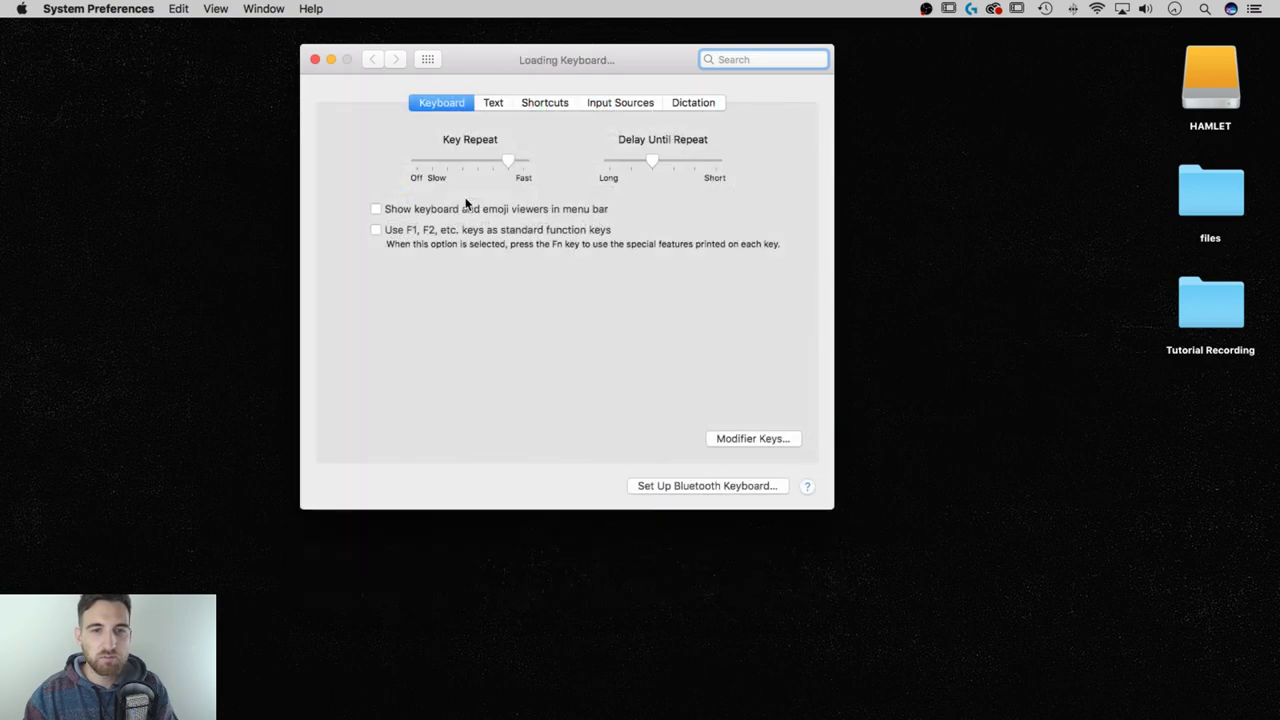
left_click(546, 104)
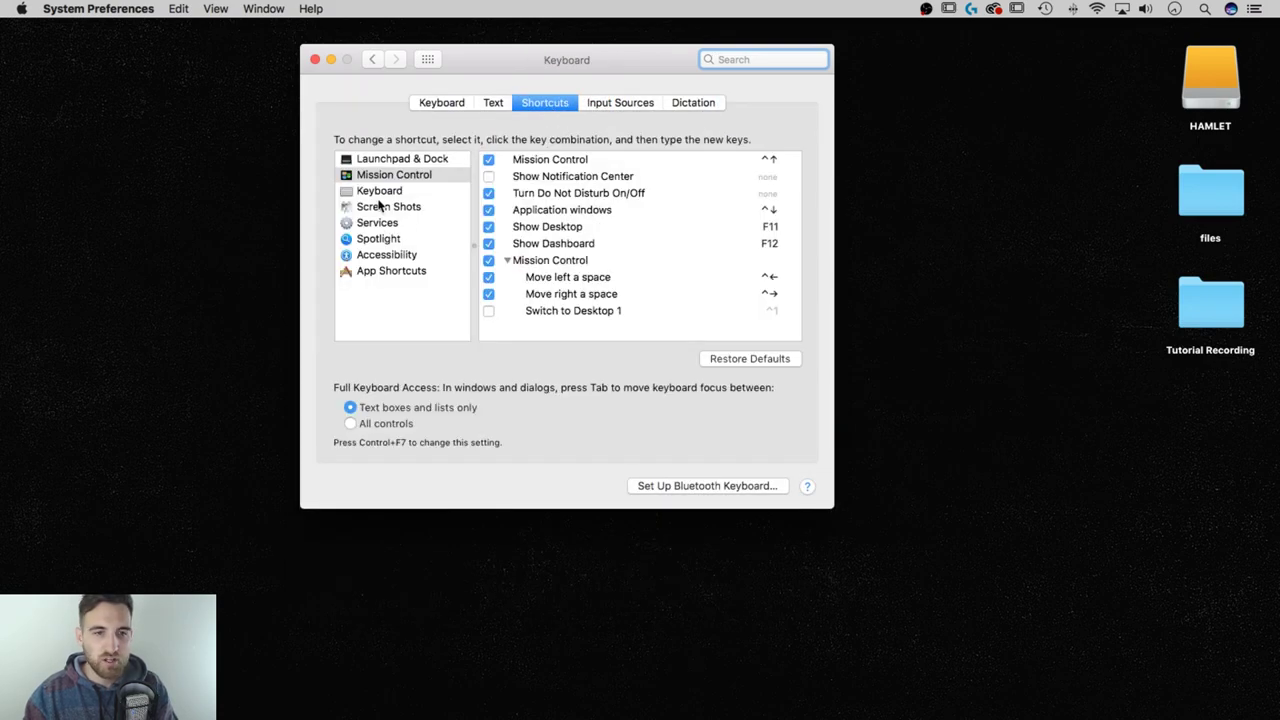
left_click(388, 240)
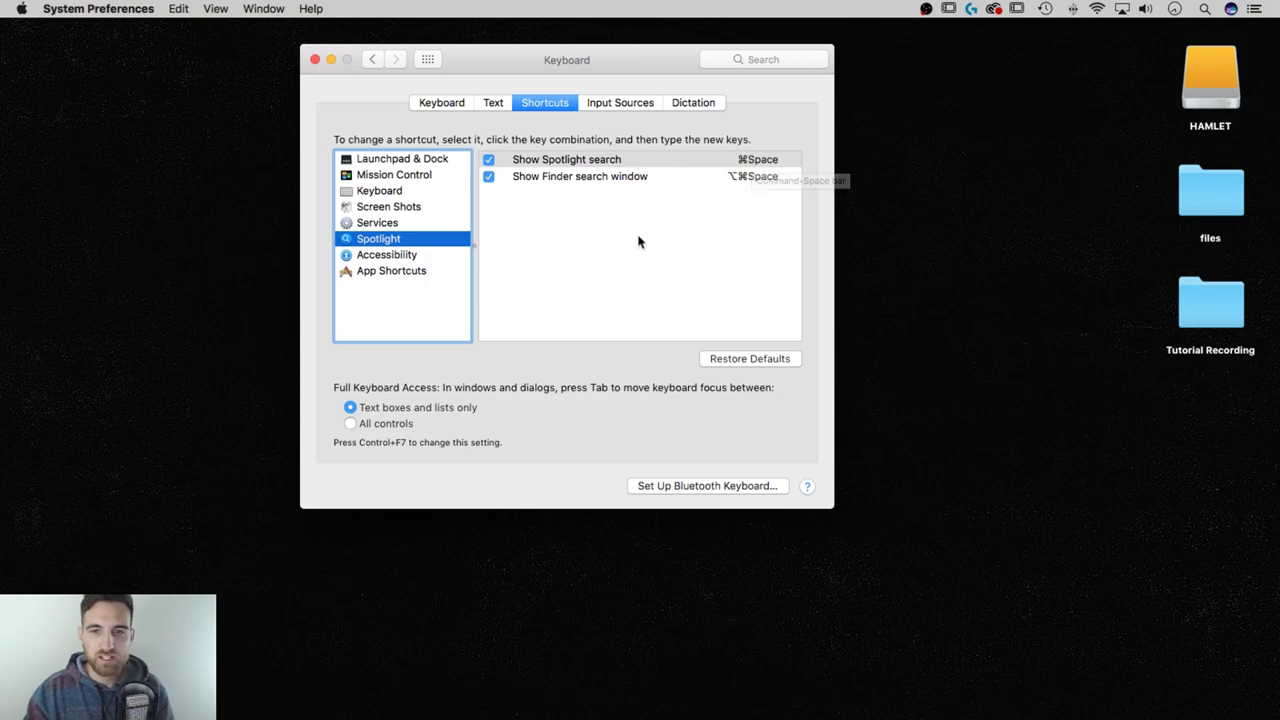
Examine the Keyboard Shortcut options in the Siri preferences, and return to the System Preferences overview.
left_click(370, 60)
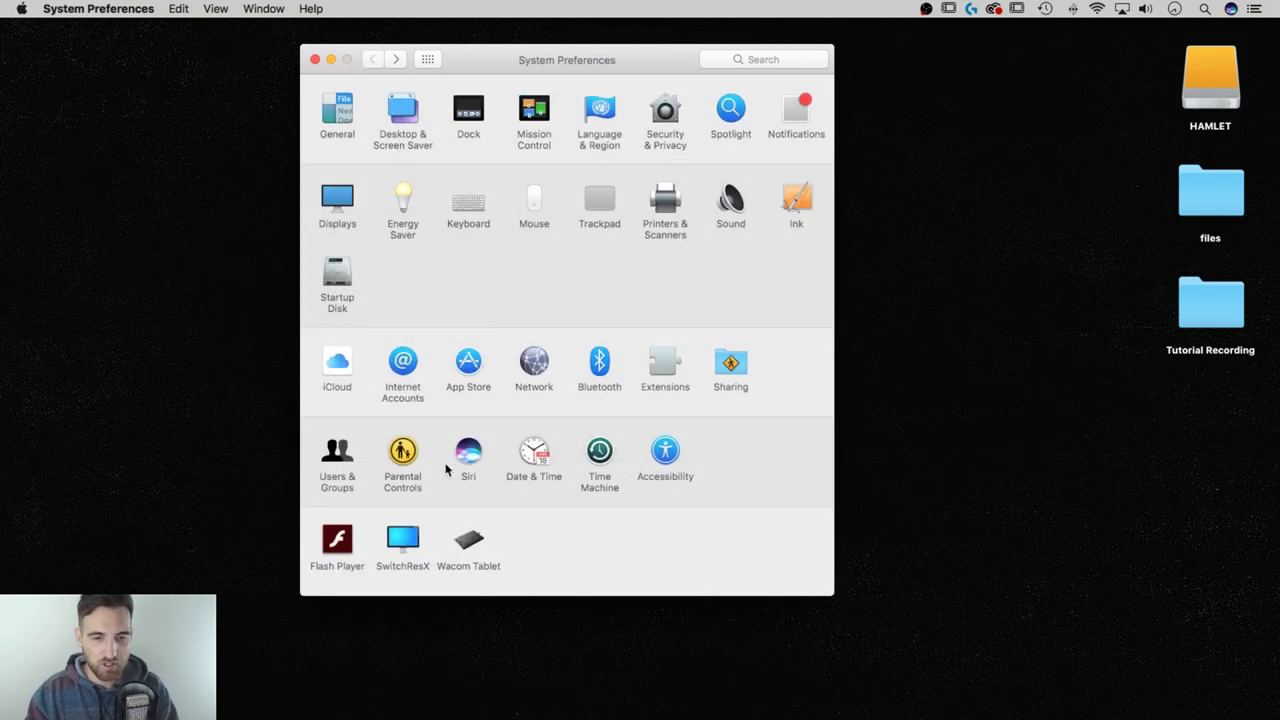
left_click(481, 451)
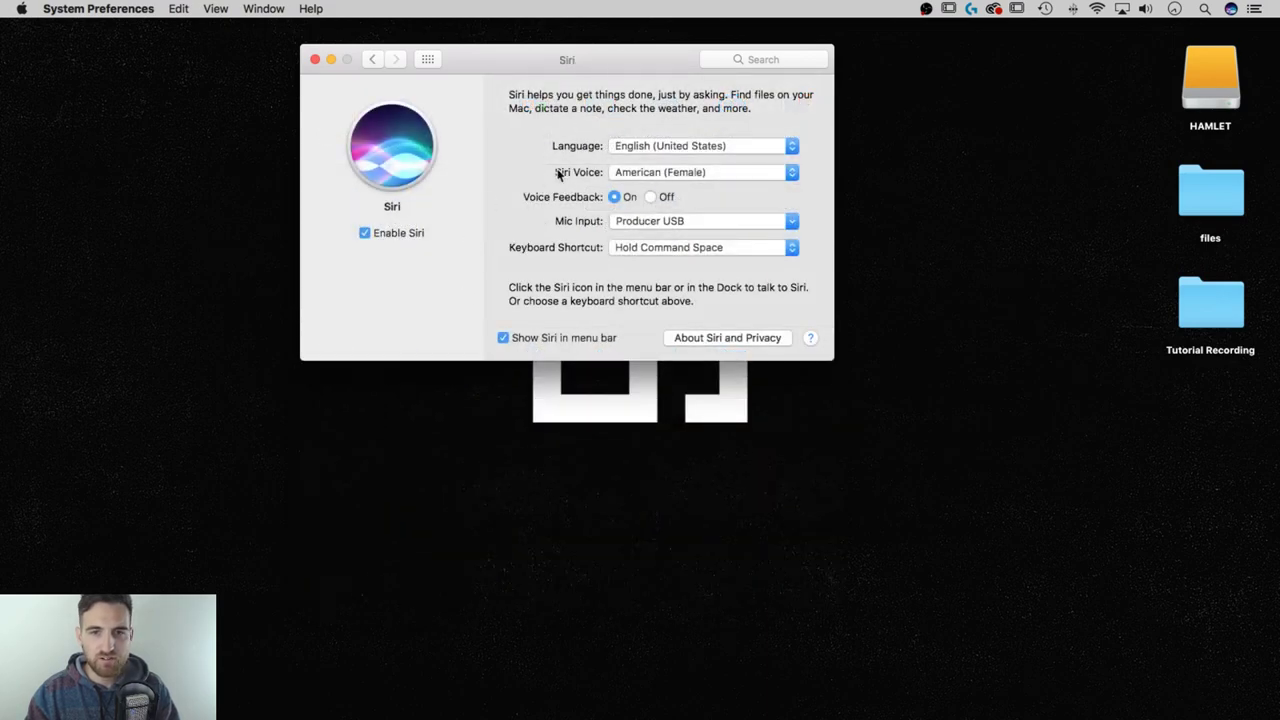
left_click(678, 250)
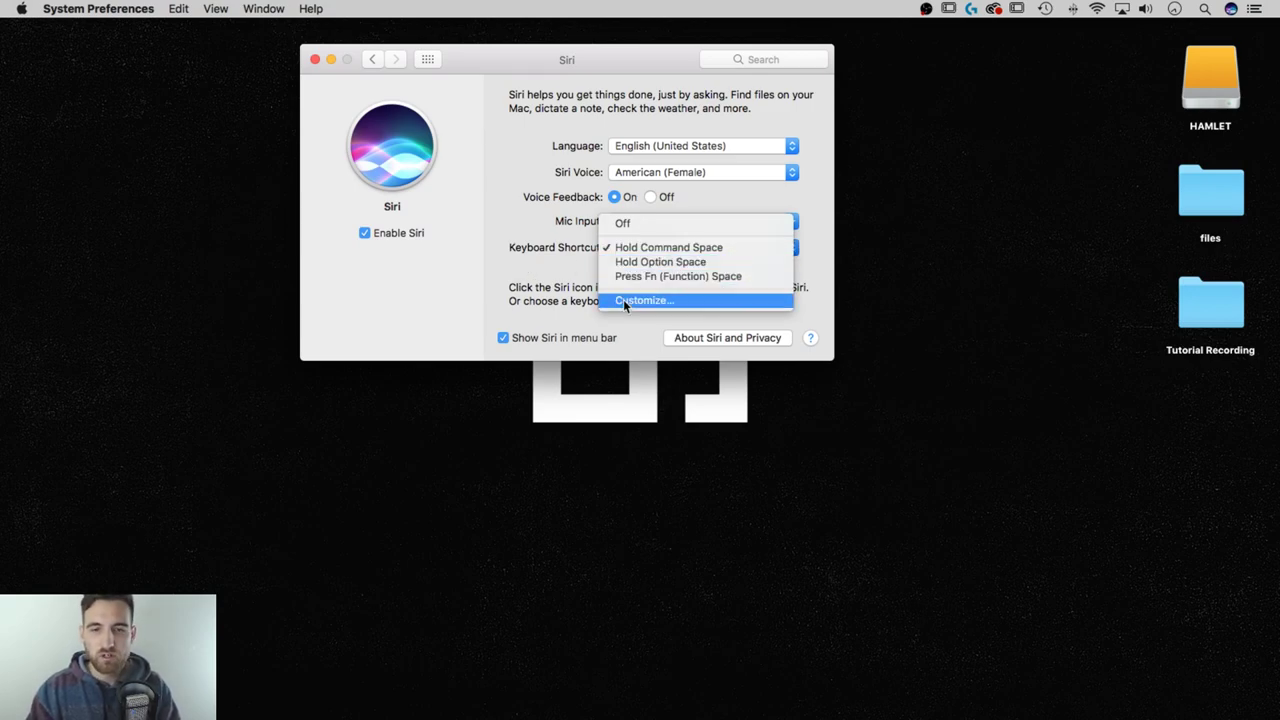
left_click(484, 262)
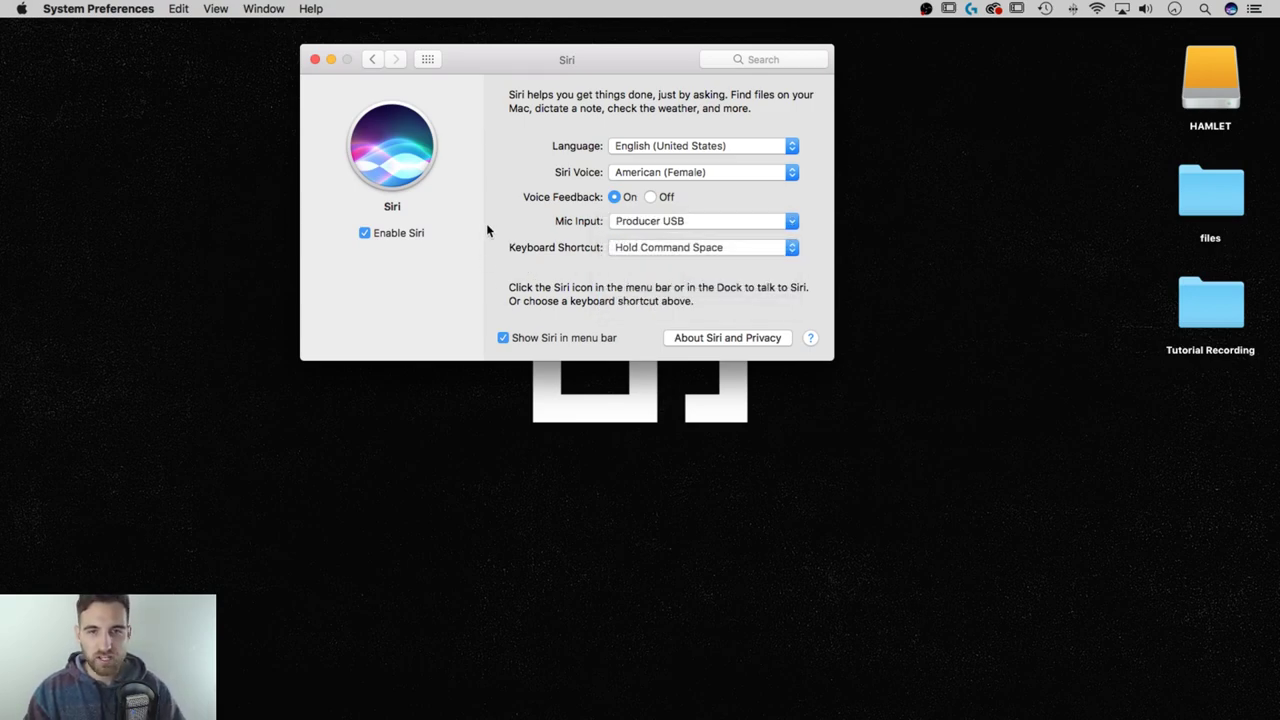
left_click(374, 60)
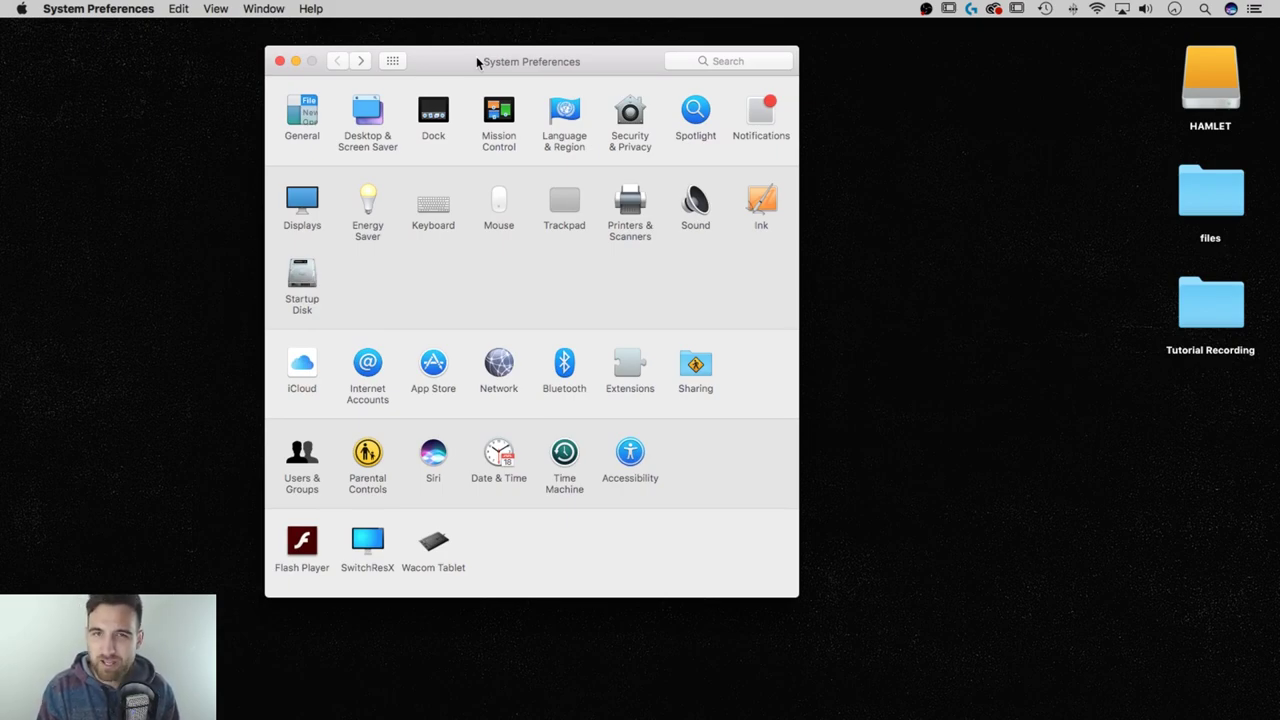
Bring up and dismiss Spotlight, and move the System Preferences window toward the desktop's upper-left corner.
key("super+space")
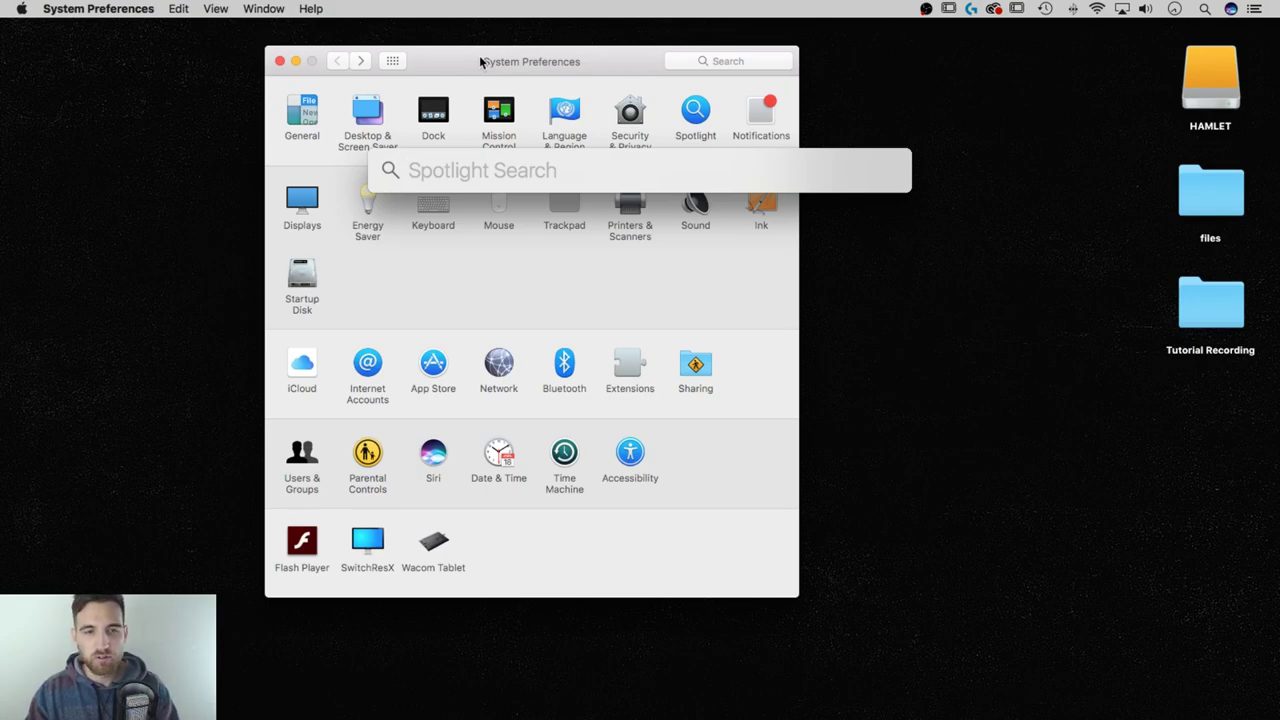
key("Escape")
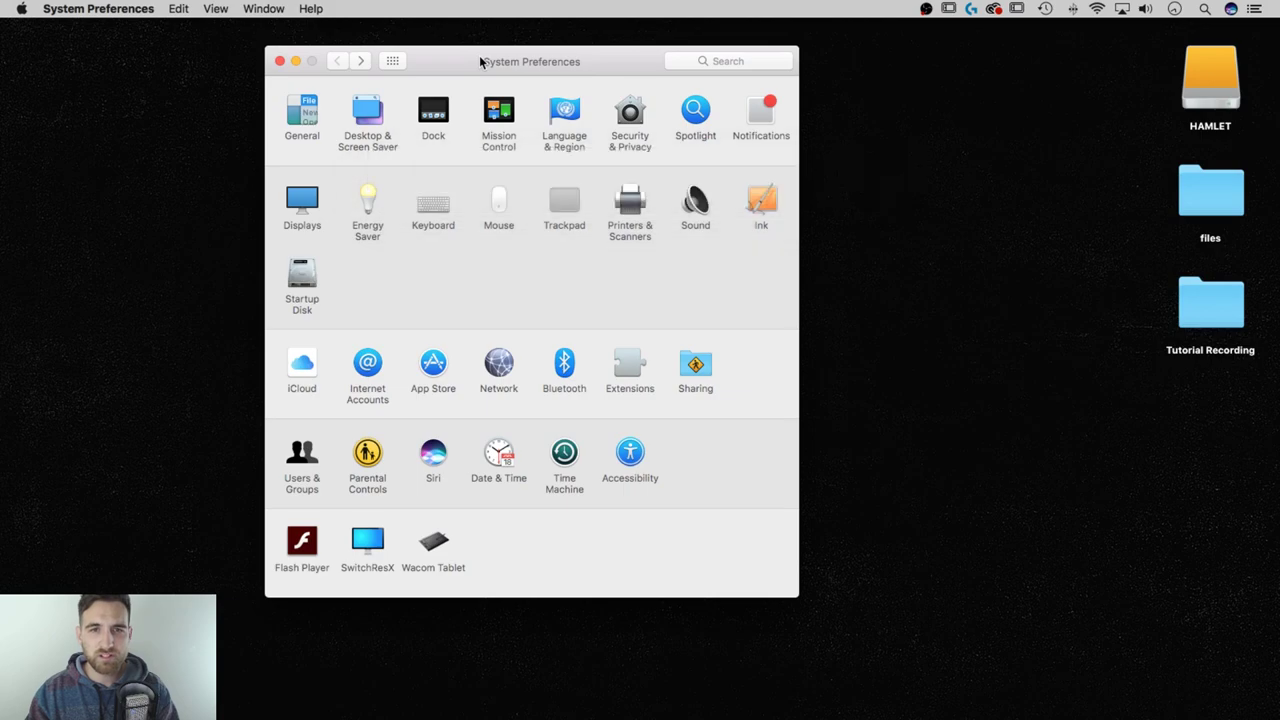
left_click_drag(568, 62, 411, 44)
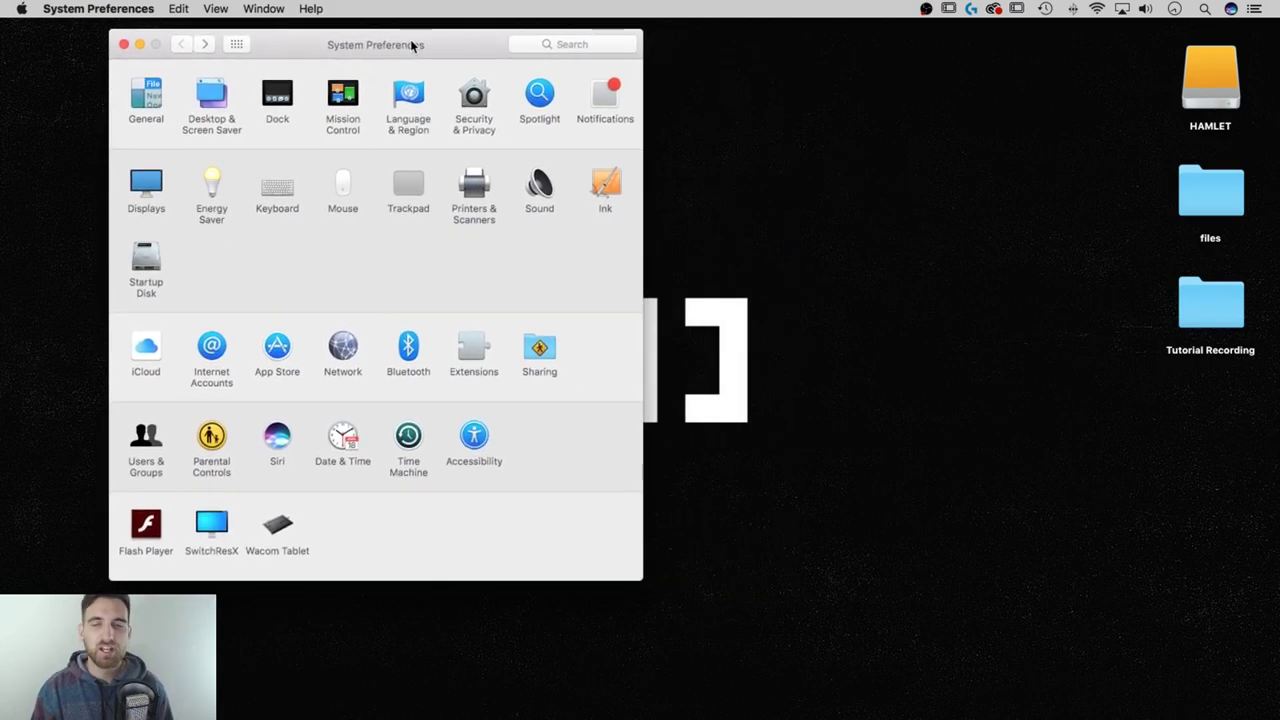